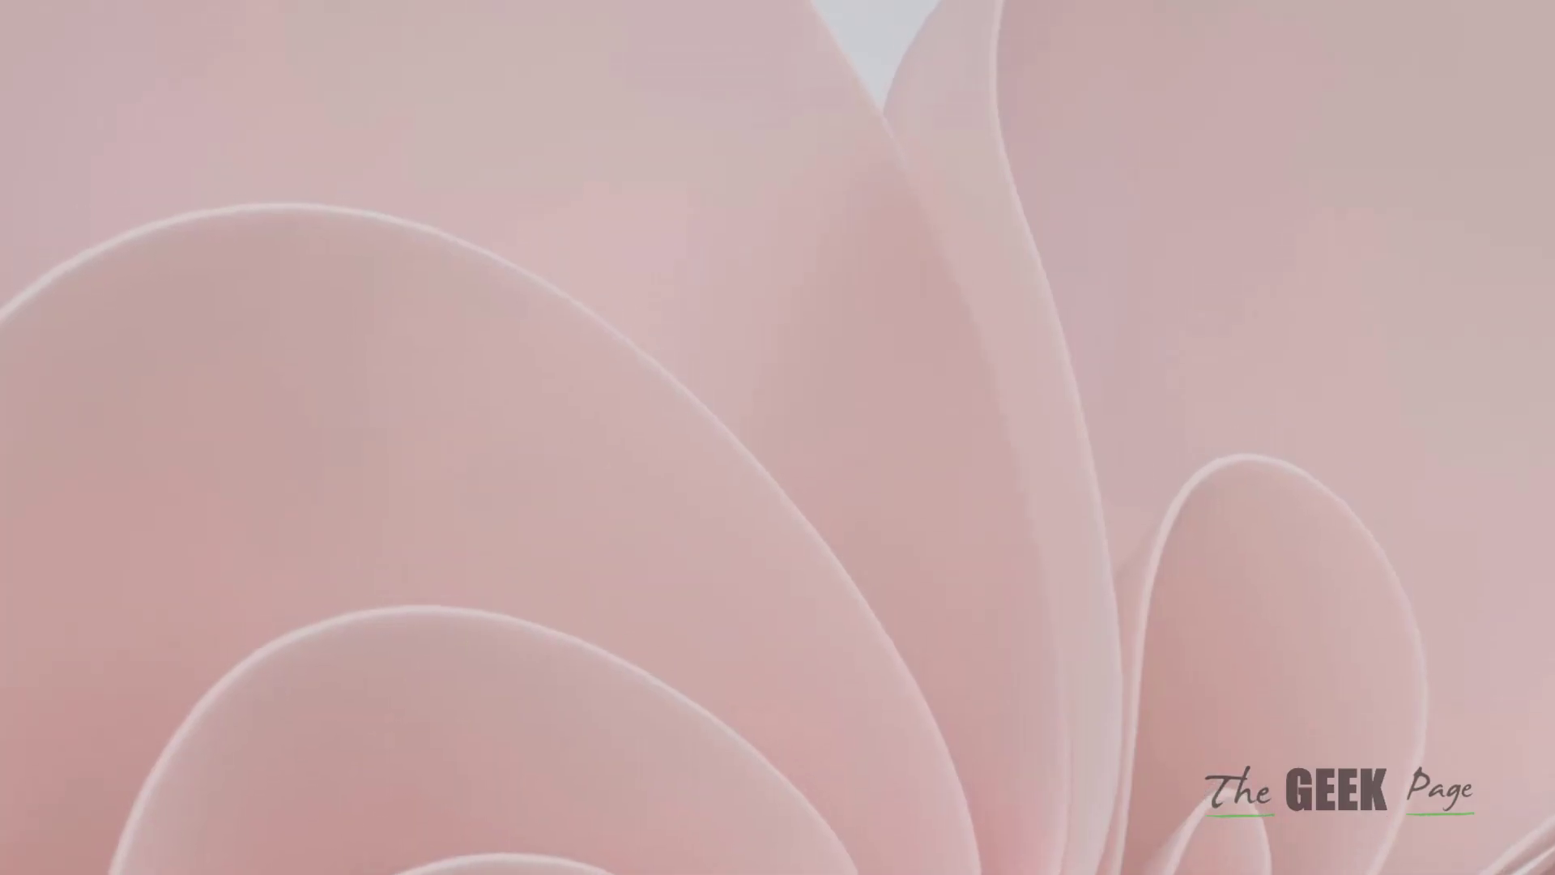
# Bring up Windows Search to look for Control Panel.
pyautogui.press('super')
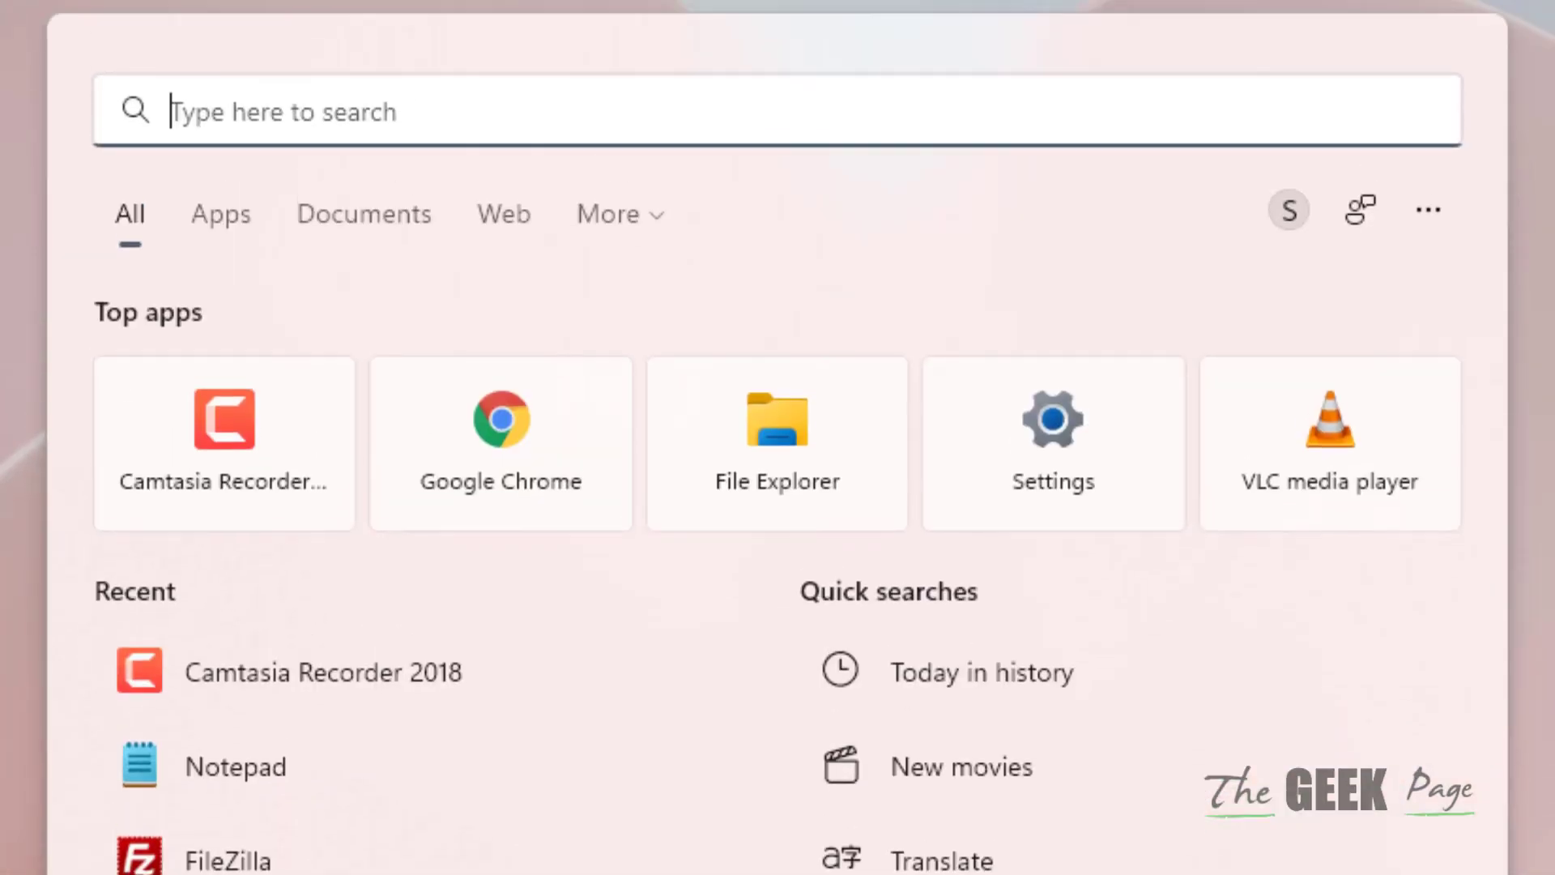
pyautogui.write('control ')
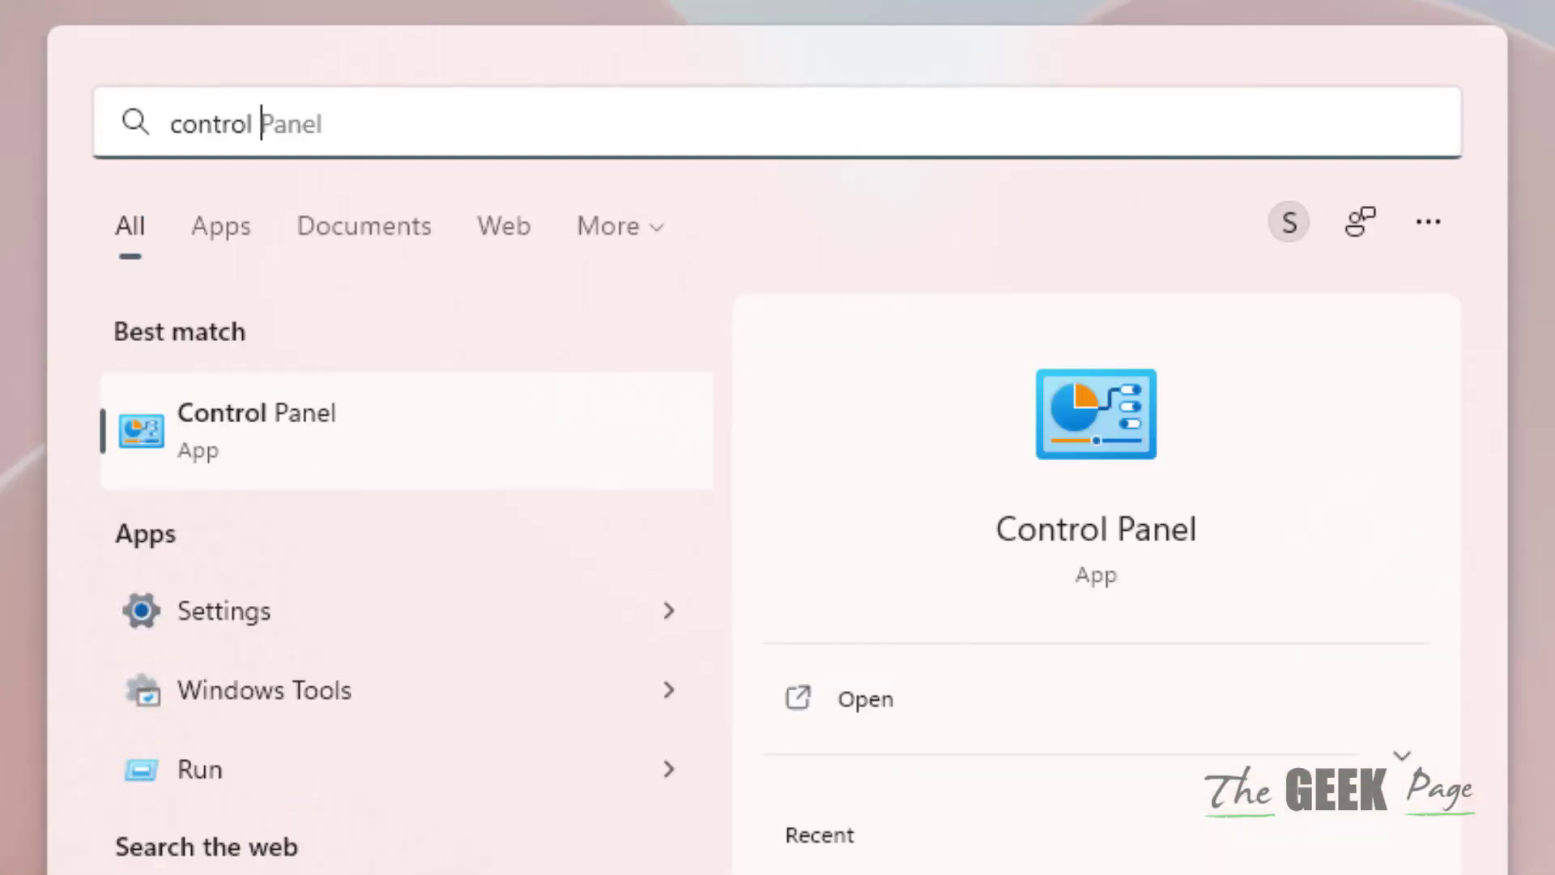
pyautogui.write('panel')
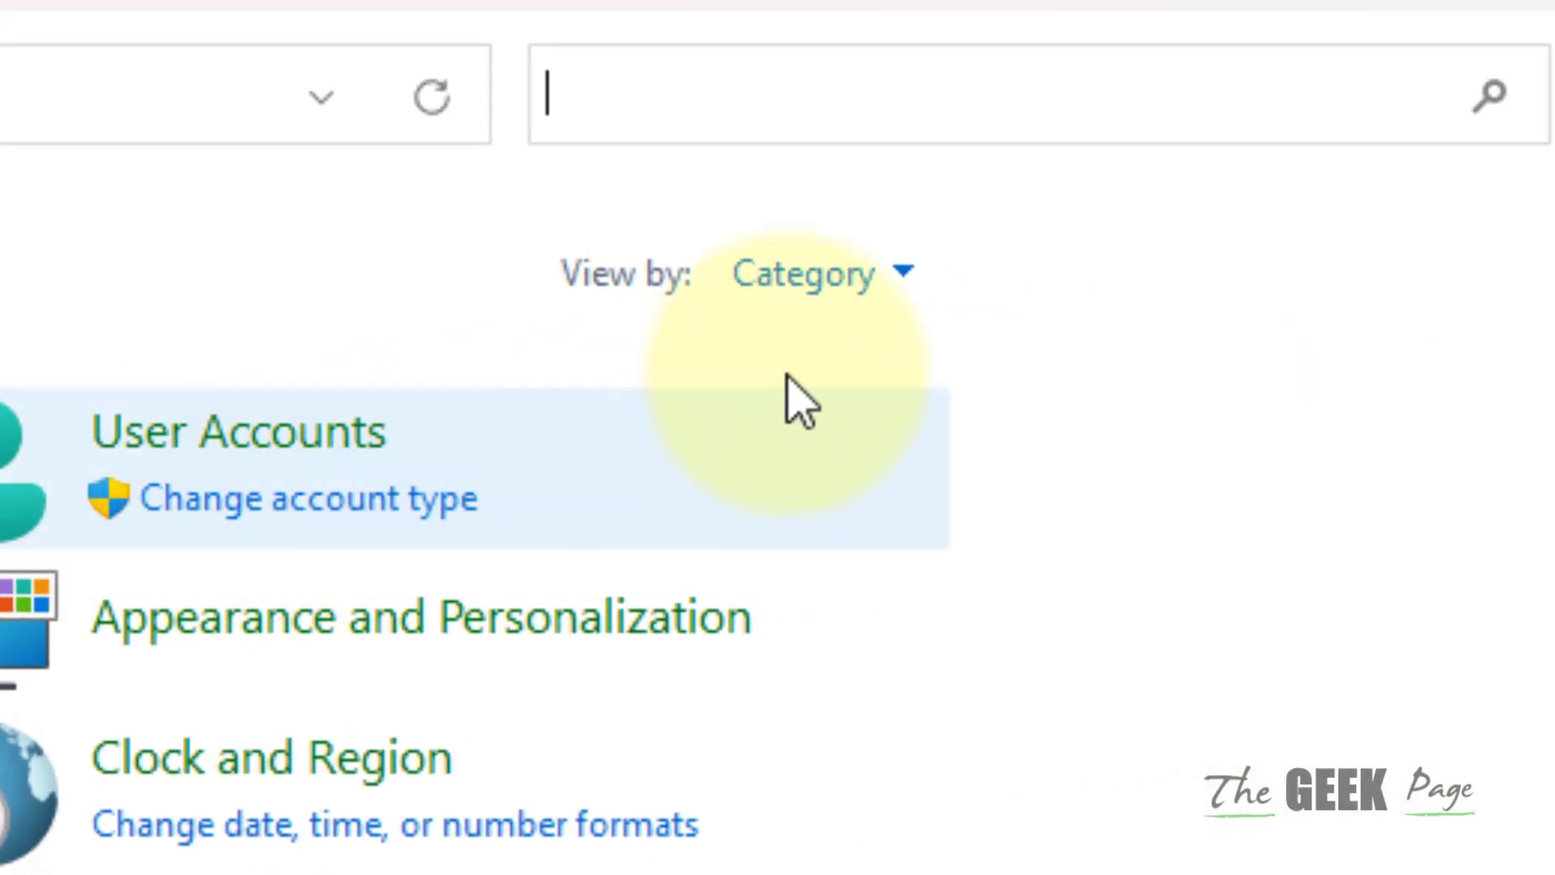
# Change Control Panel's View by setting from Category to Small icons.
pyautogui.click(857, 291)
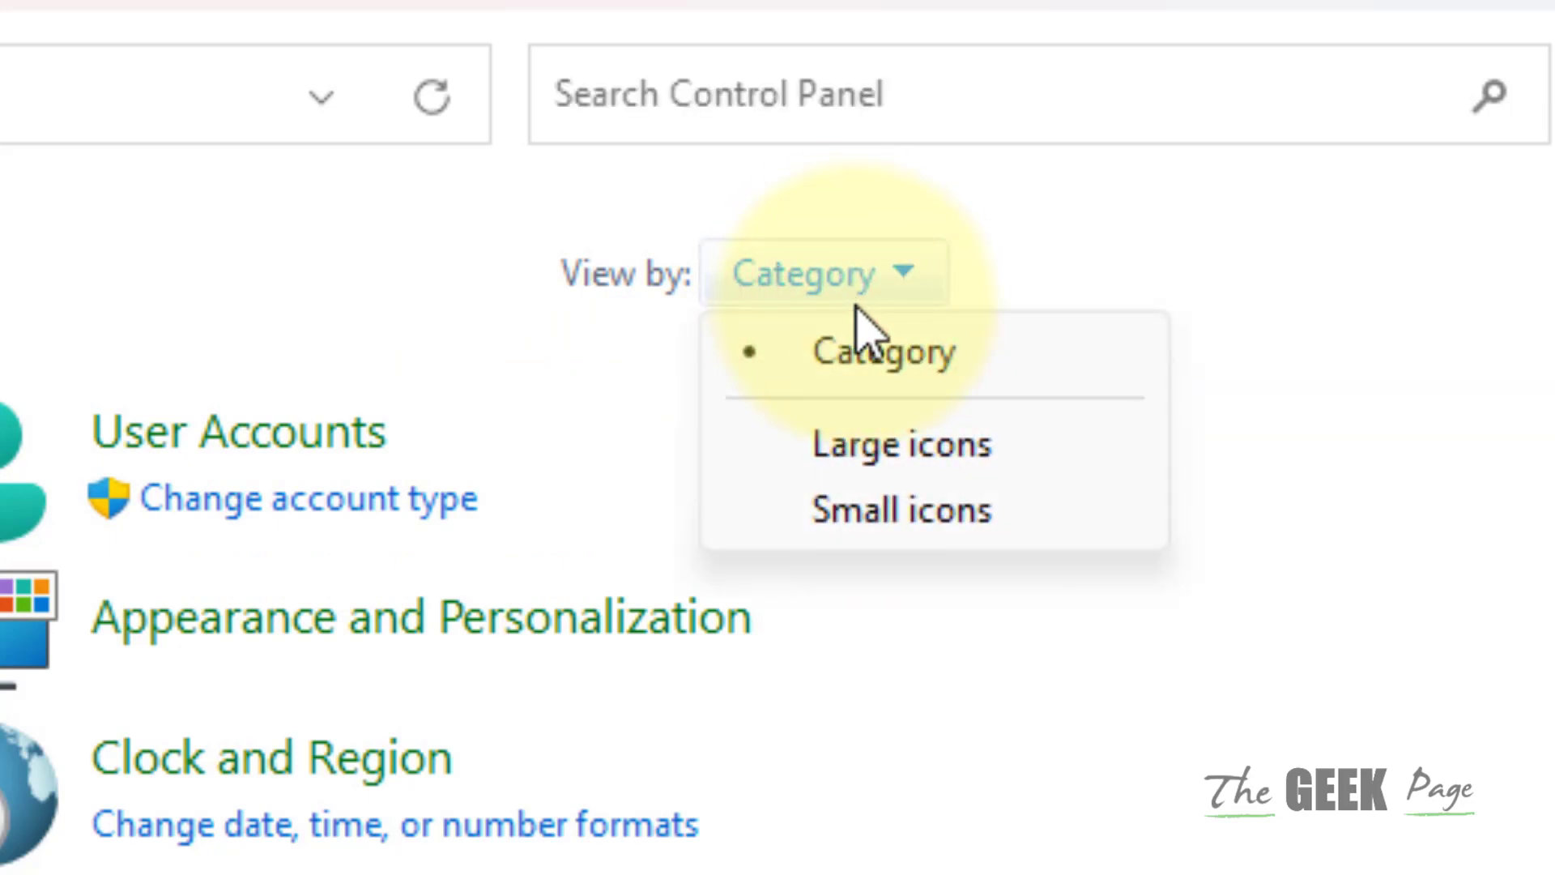
pyautogui.click(816, 509)
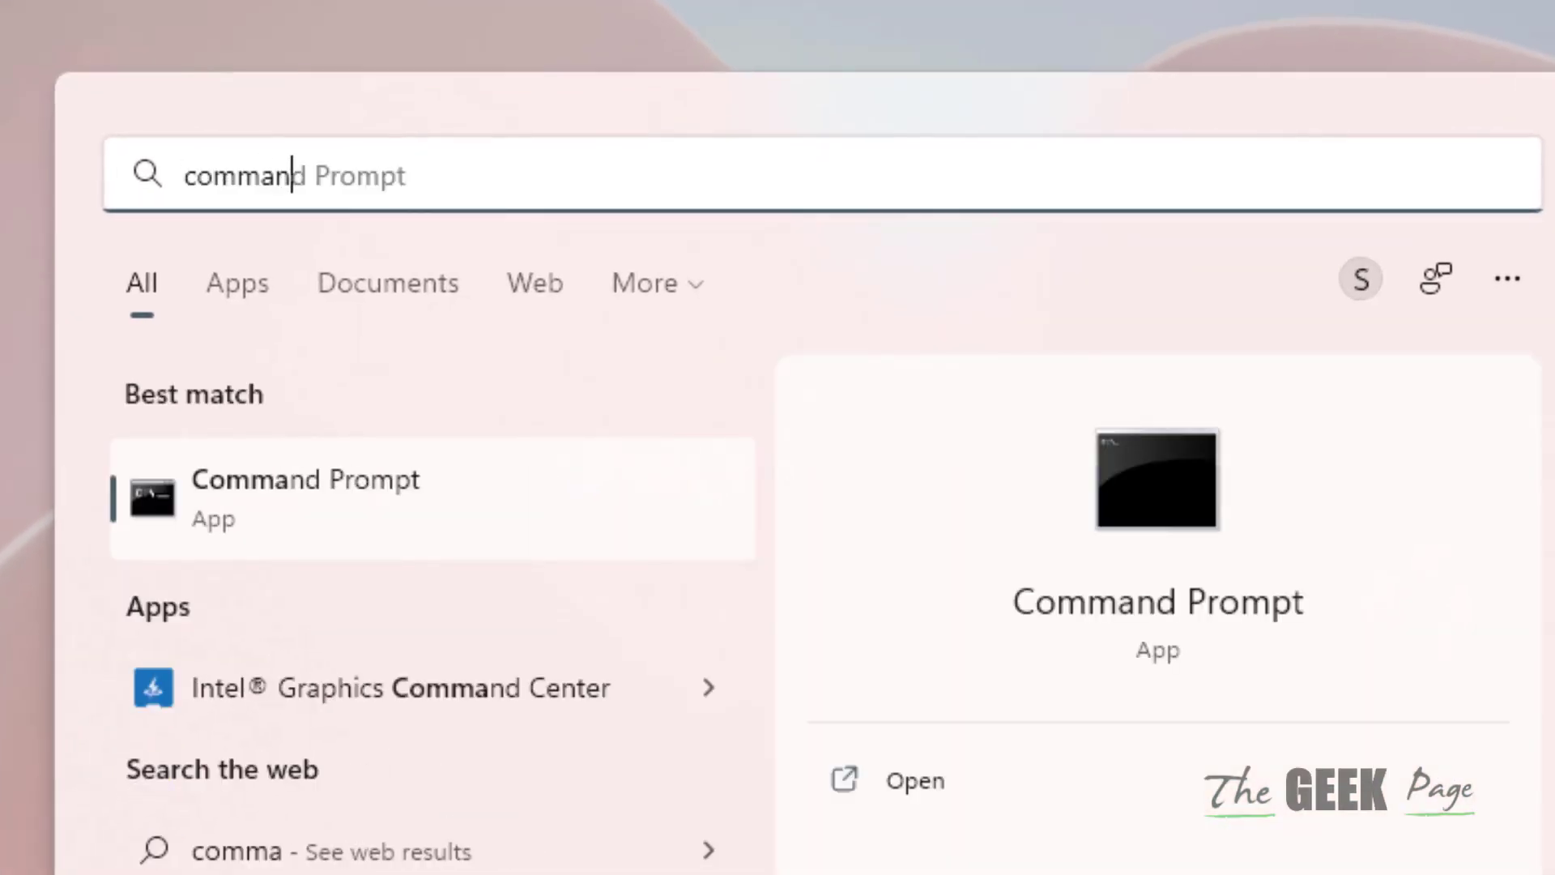
pyautogui.write('pro')
pyautogui.write('mp')
pyautogui.write('t')
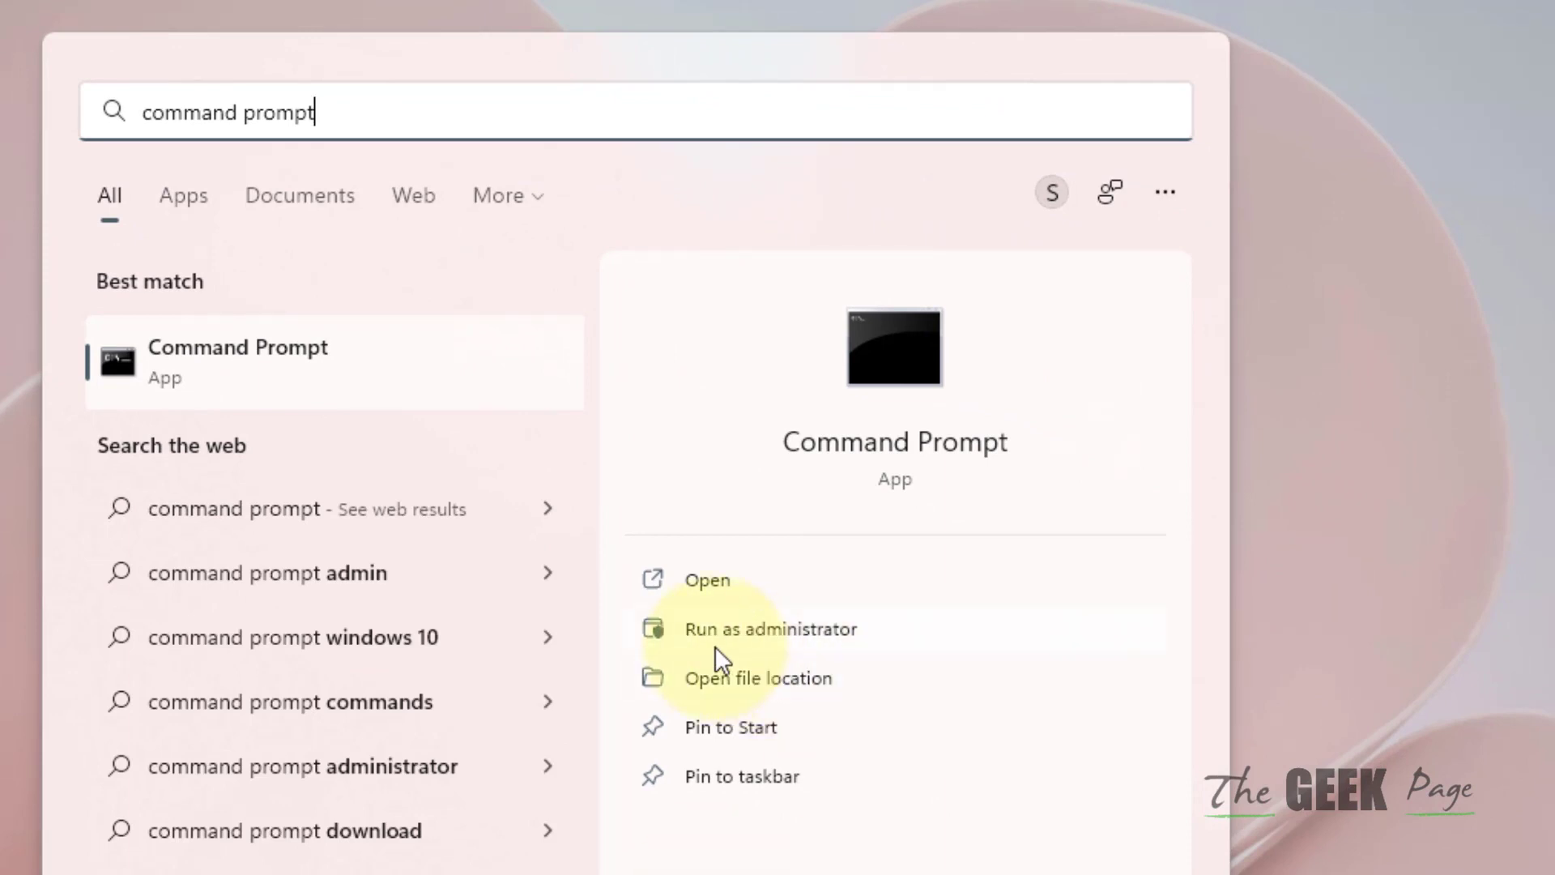
# Choose Run as administrator for Command Prompt in the search results.
pyautogui.click(806, 640)
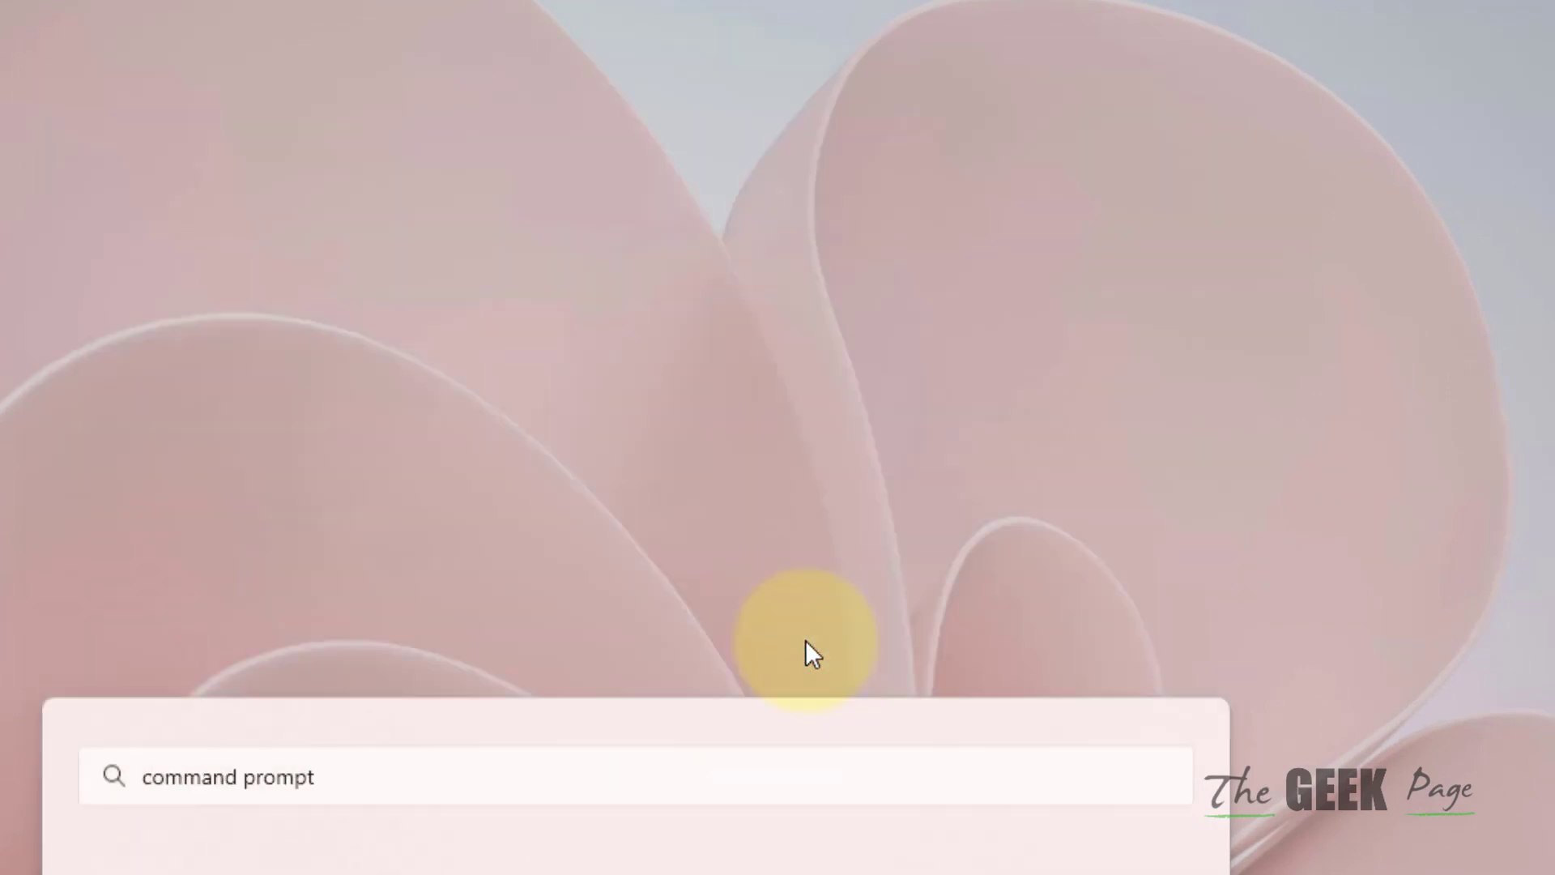
# Approve the UAC prompt, then copy 'manage-bde C: -off' from Notepad into the admin Command Prompt.
pyautogui.click(482, 647)
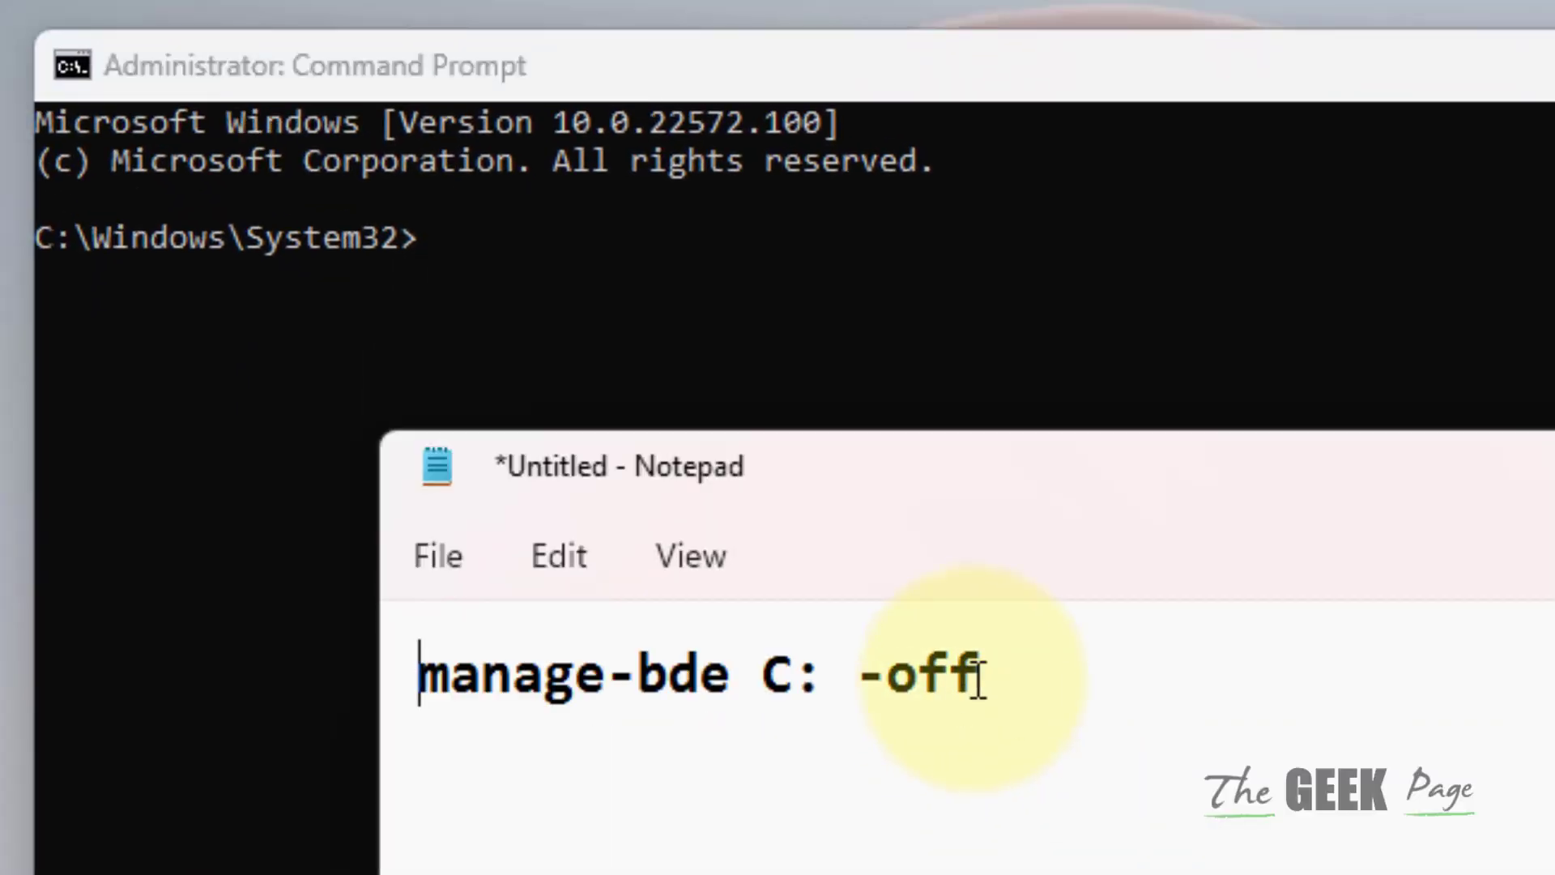
pyautogui.click(997, 674)
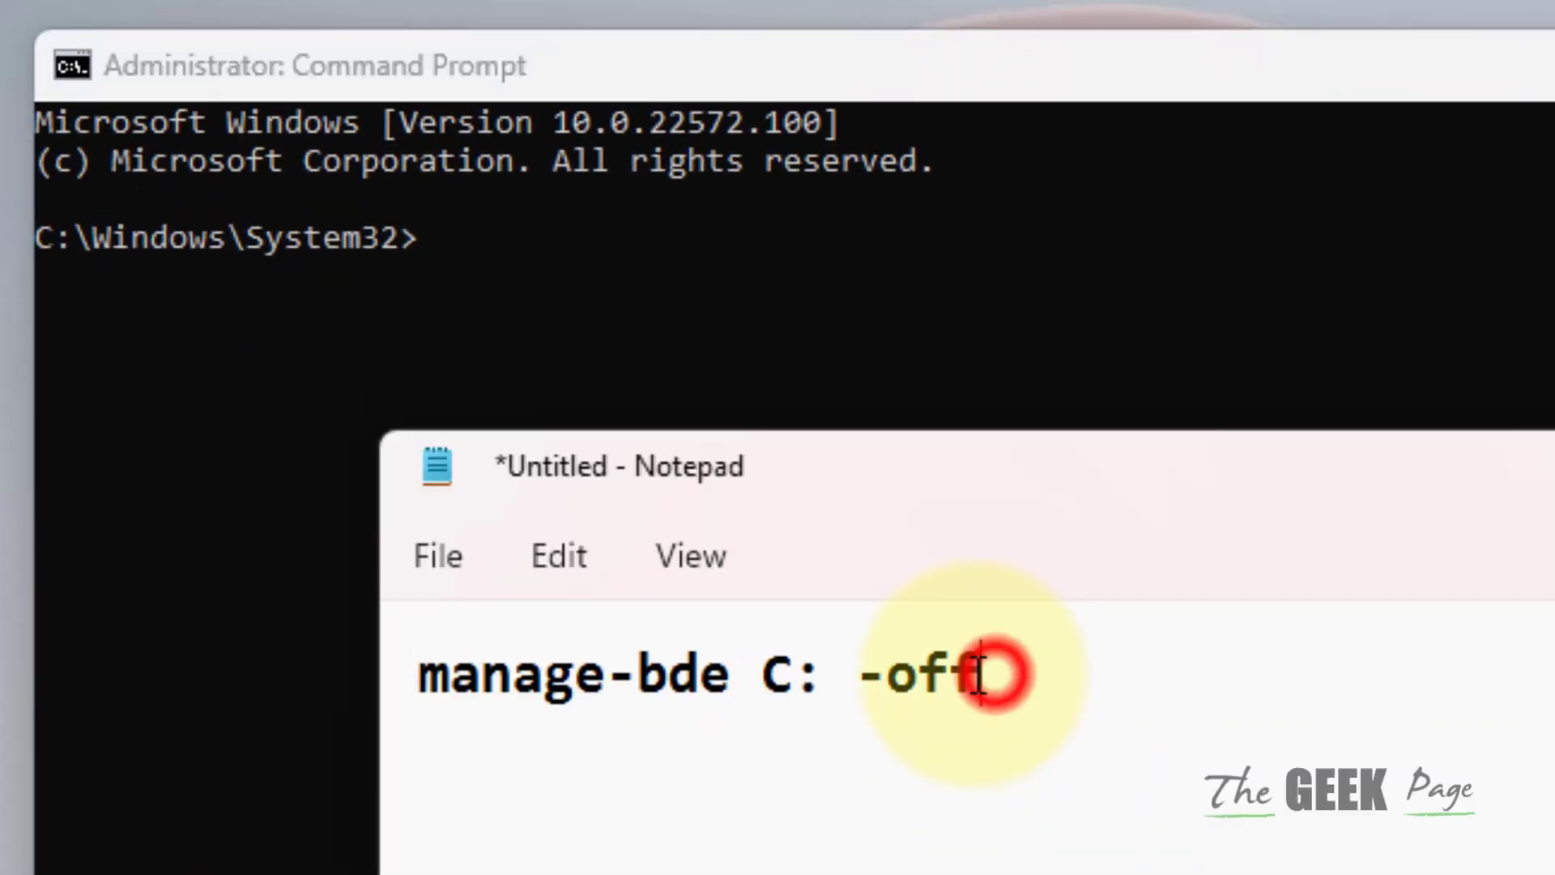
pyautogui.moveTo(996, 674); pyautogui.dragTo(425, 668)
pyautogui.rightClick(424, 553)
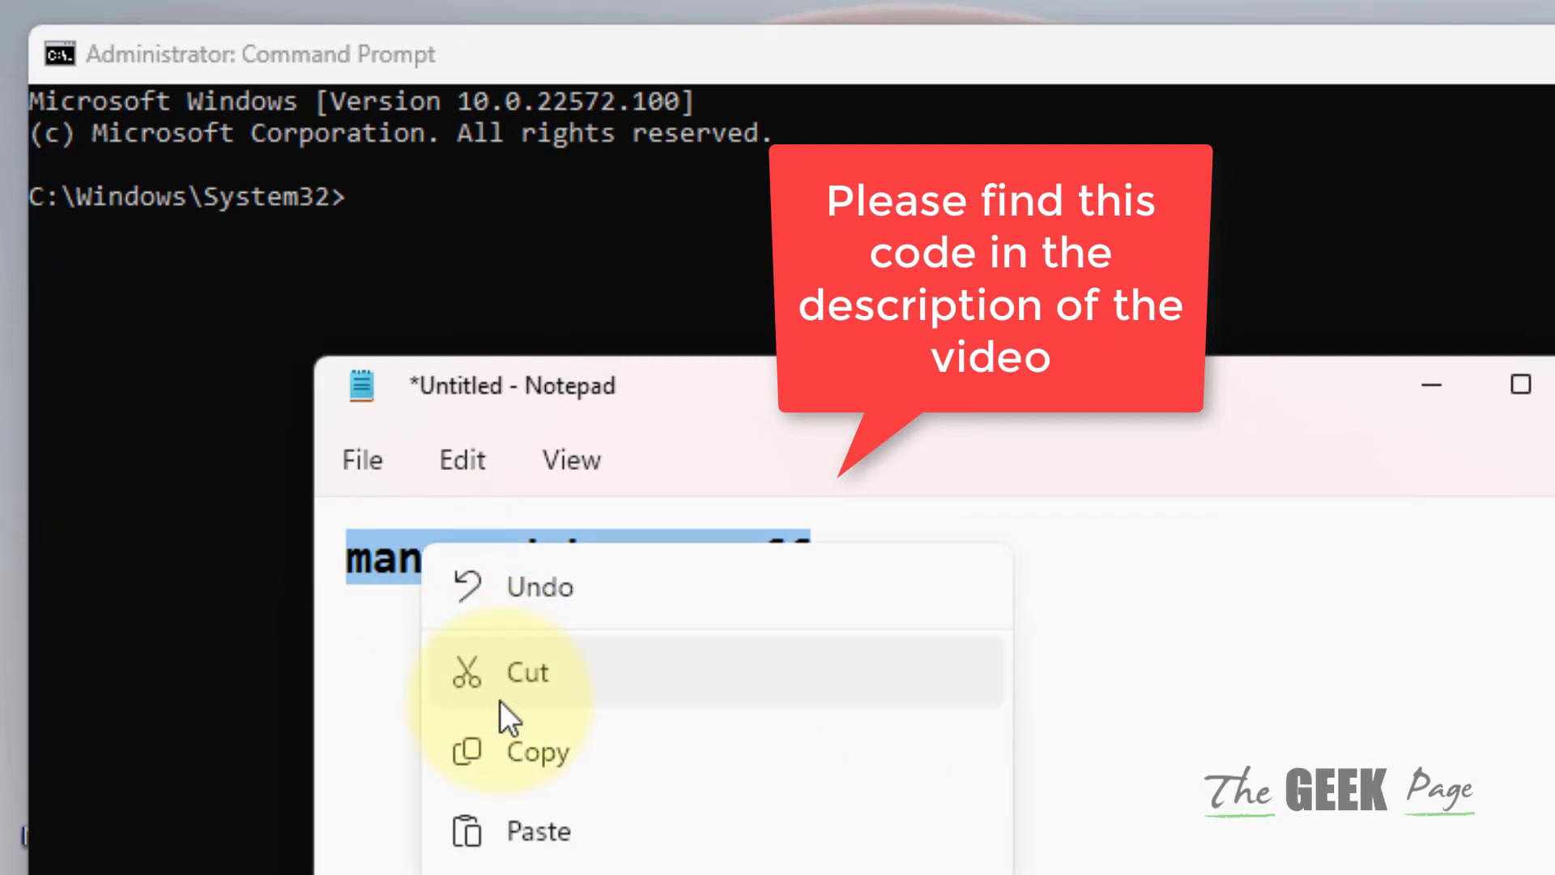
pyautogui.click(509, 753)
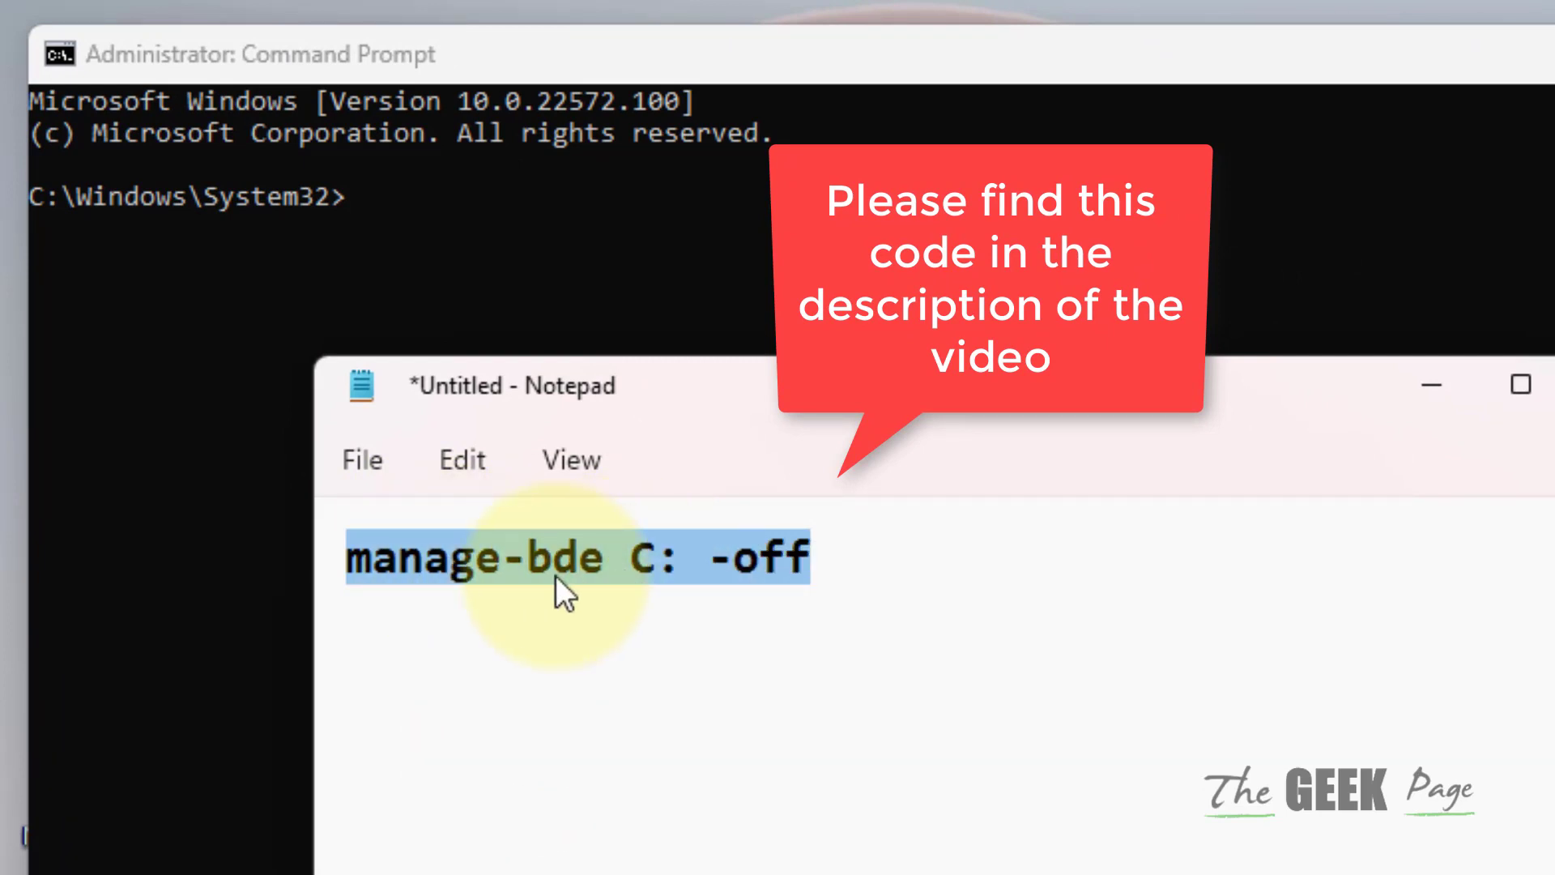
pyautogui.click(1432, 385)
pyautogui.write('manage-bde C: -off')
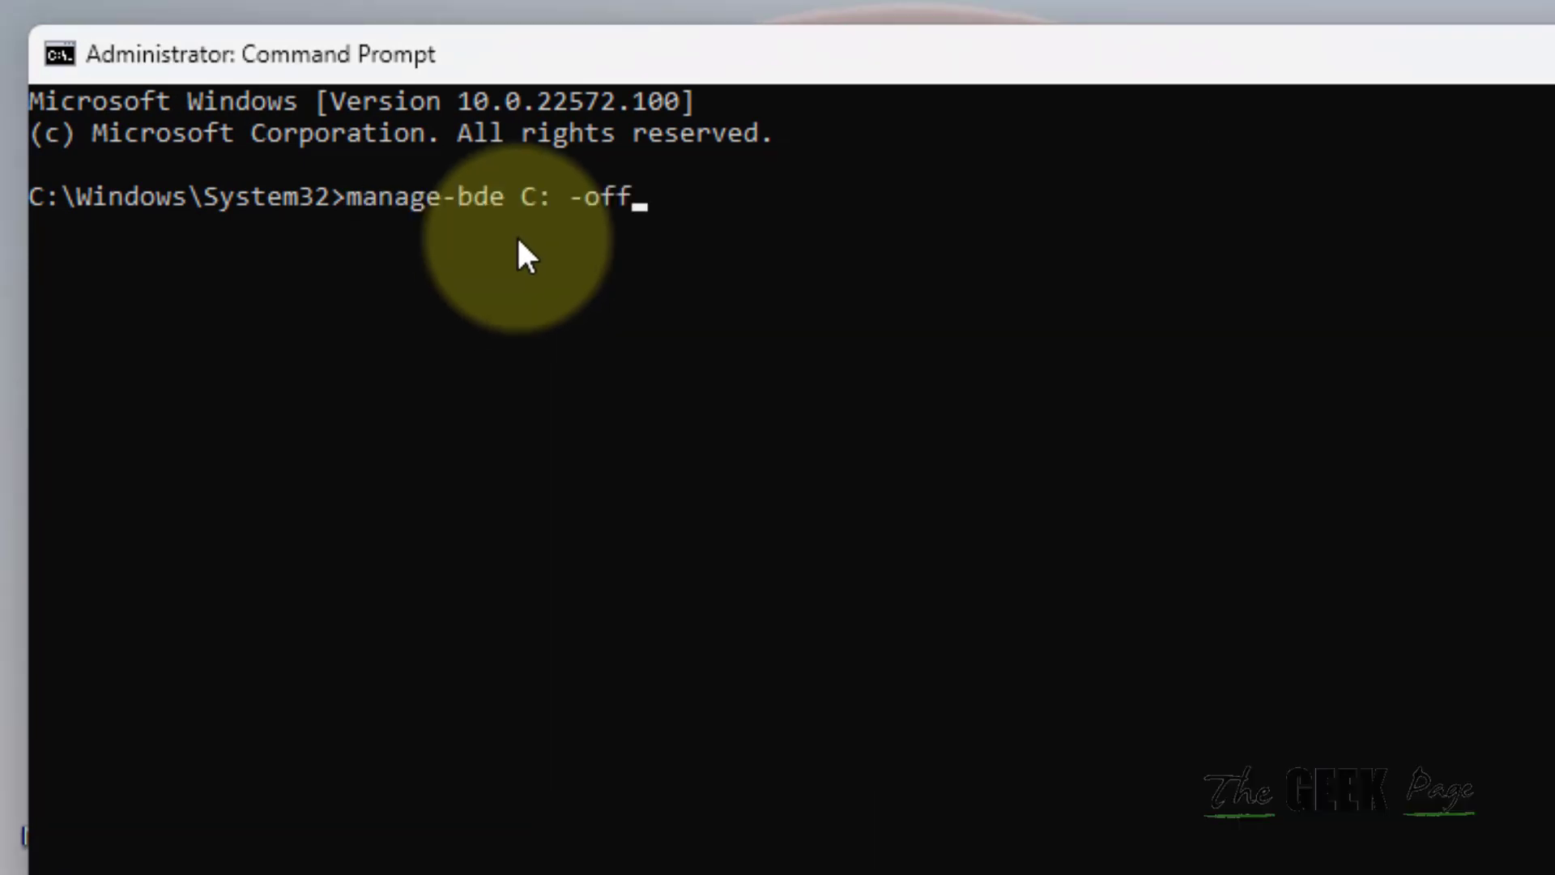